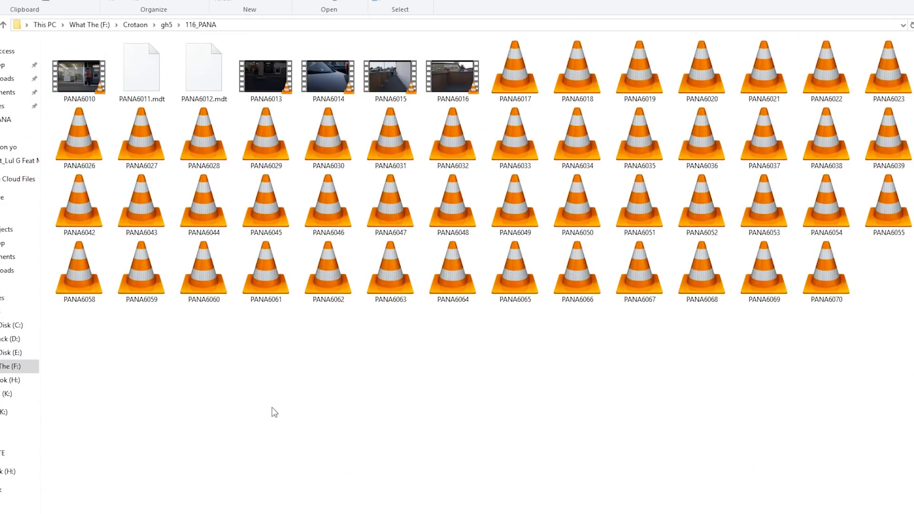
# Step: Show the 116_PANA clips in Details view with an added Frame rate column
pyautogui.hotkey('ctrl', 'shift', '6')
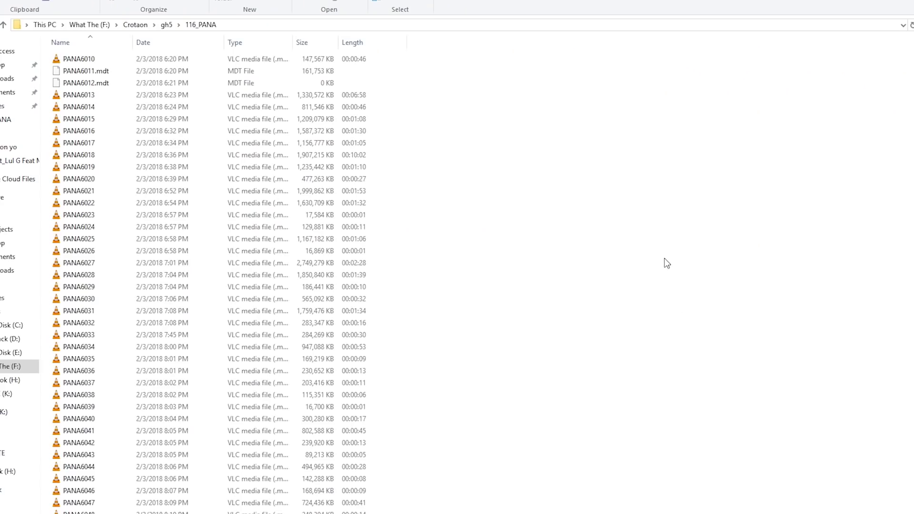
pyautogui.rightClick(663, 258)
pyautogui.moveTo(705, 282)
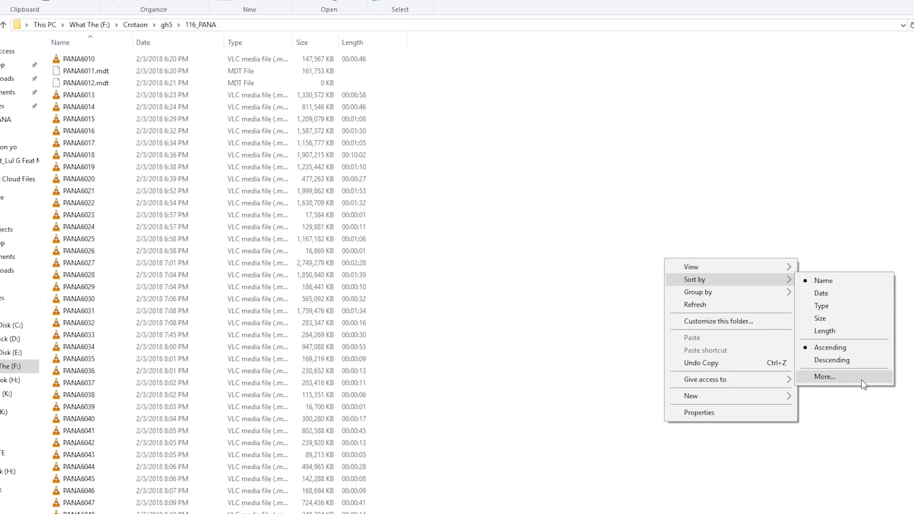
pyautogui.click(824, 376)
pyautogui.click(471, 221)
pyautogui.write('file c')
pyautogui.press('Down')
pyautogui.press('Down')
pyautogui.press('Down')
pyautogui.press('Down')
pyautogui.press('Down')
pyautogui.press('Down')
pyautogui.press('Down')
pyautogui.press('Down')
pyautogui.press('Down')
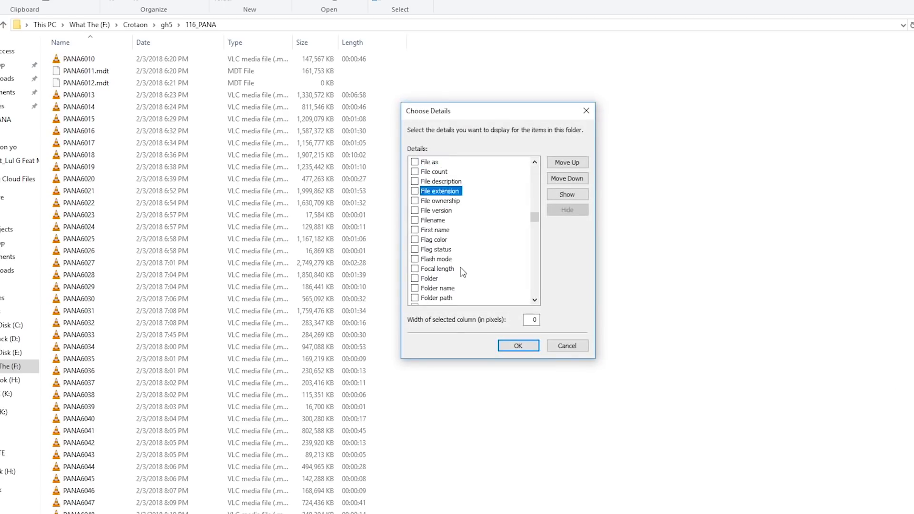
pyautogui.press('Down')
pyautogui.press('Down')
pyautogui.press('Down')
pyautogui.press('Down')
pyautogui.press('Down')
pyautogui.press('Down')
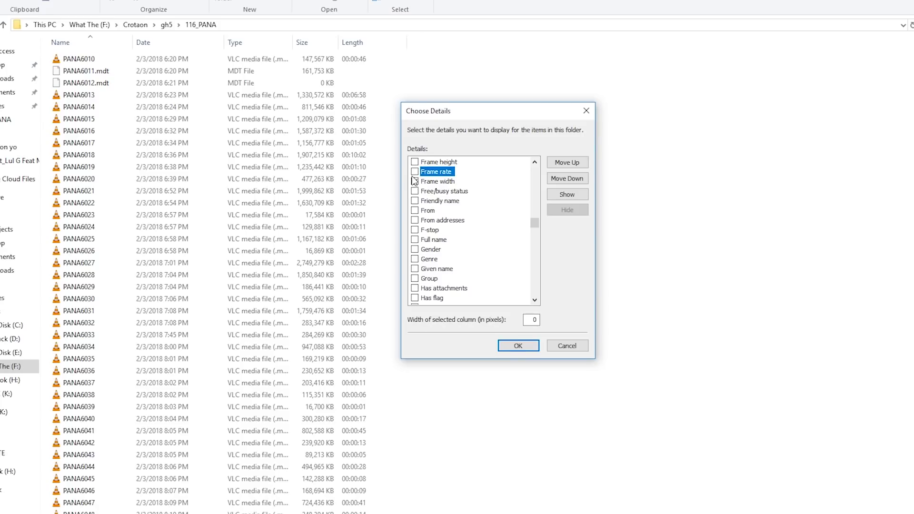
pyautogui.click(415, 171)
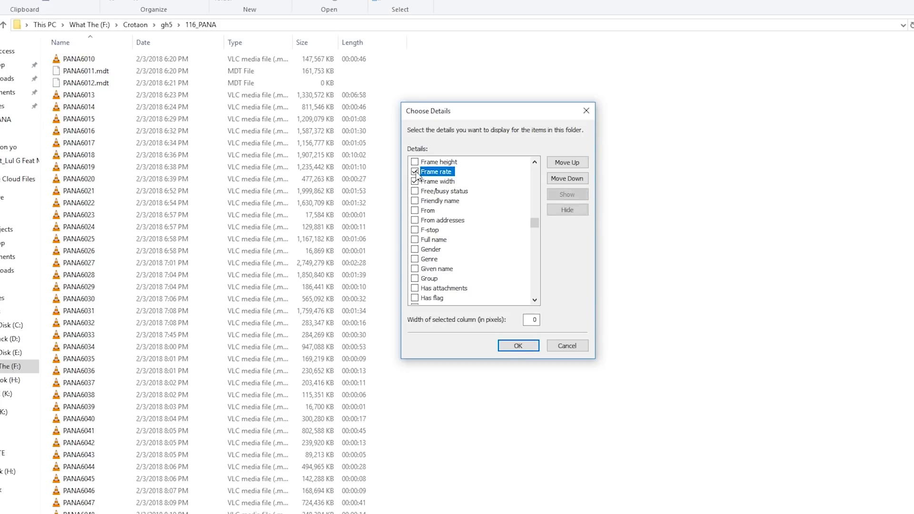
pyautogui.click(518, 346)
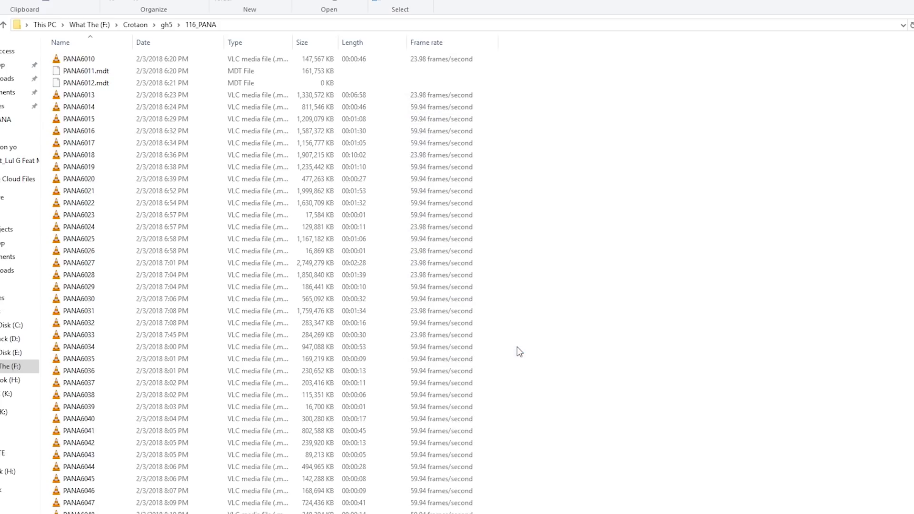
# Step: Sort the clips by frame rate and select the 23.98 fps clips
pyautogui.click(455, 40)
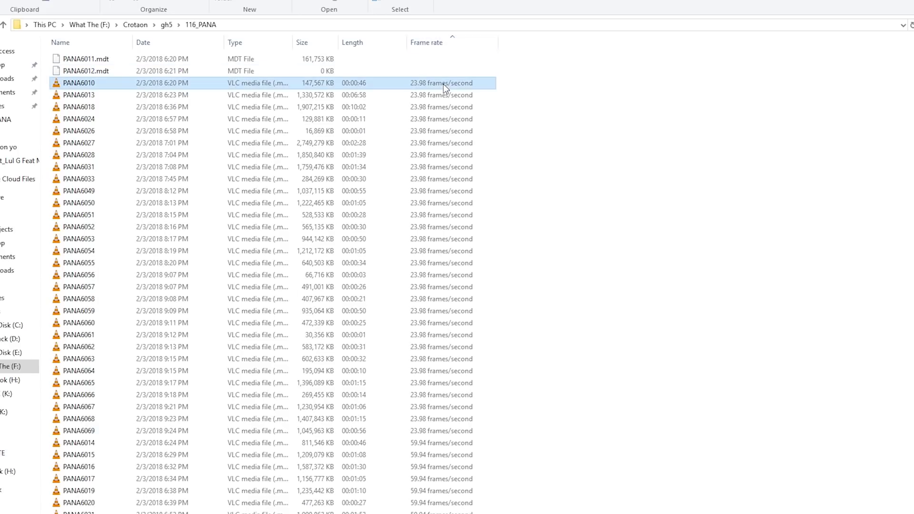
pyautogui.scroll(-7, 456, 223)
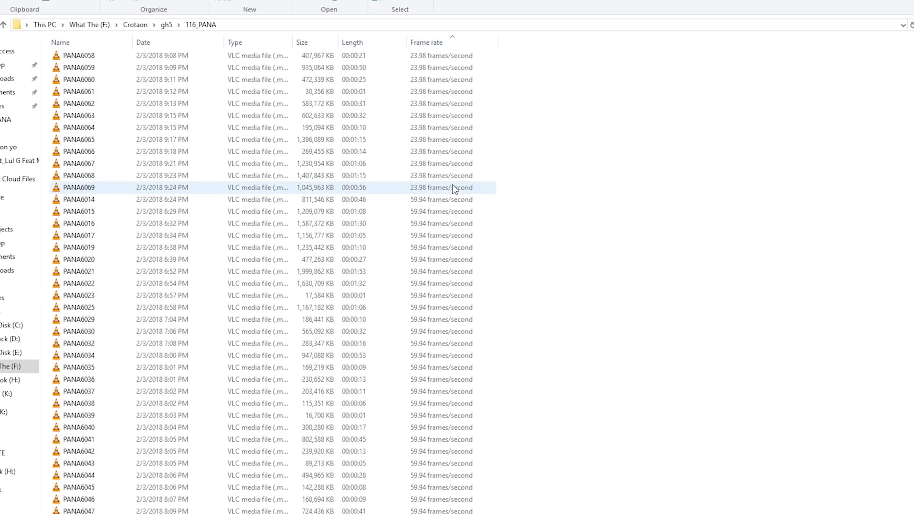
pyautogui.keyDown('shift'); pyautogui.click(453, 187); pyautogui.keyUp('shift')
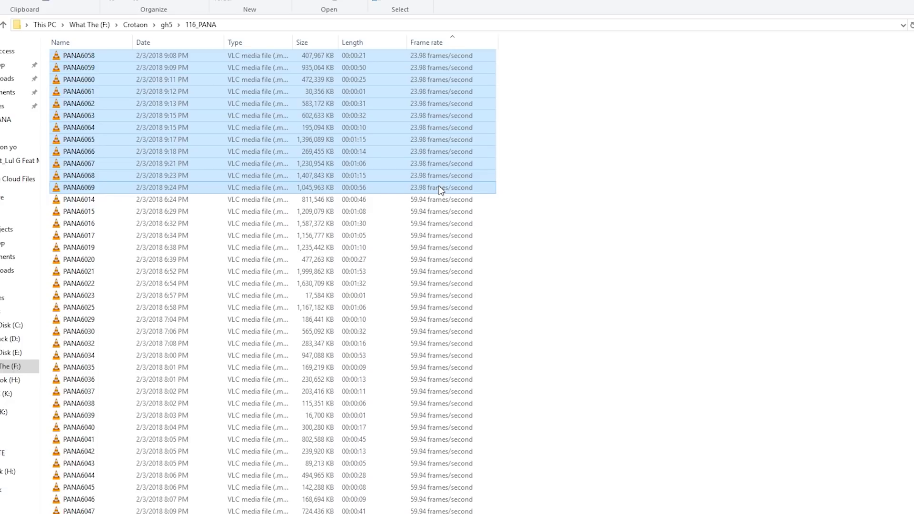
pyautogui.click(715, 231)
# Step: Create a 24fps folder, paste the 23.98 fps clips into it, and return to 116_PANA
pyautogui.hotkey('ctrl', 'shift', 'n')
pyautogui.write('24')
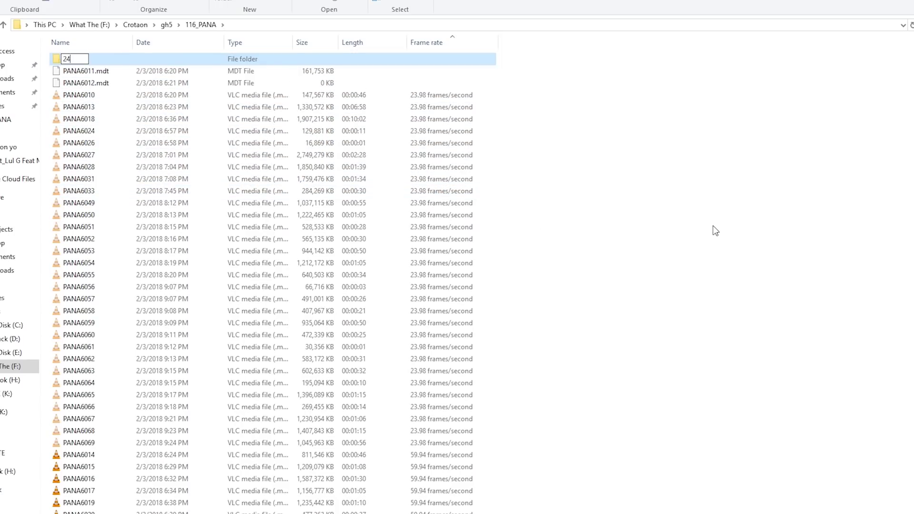
pyautogui.write('fps')
pyautogui.press('Return')
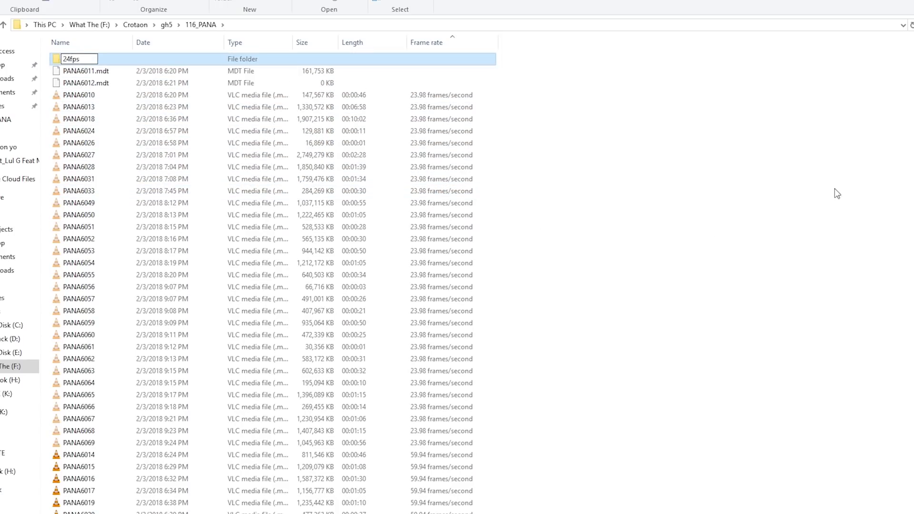
pyautogui.doubleClick(201, 59)
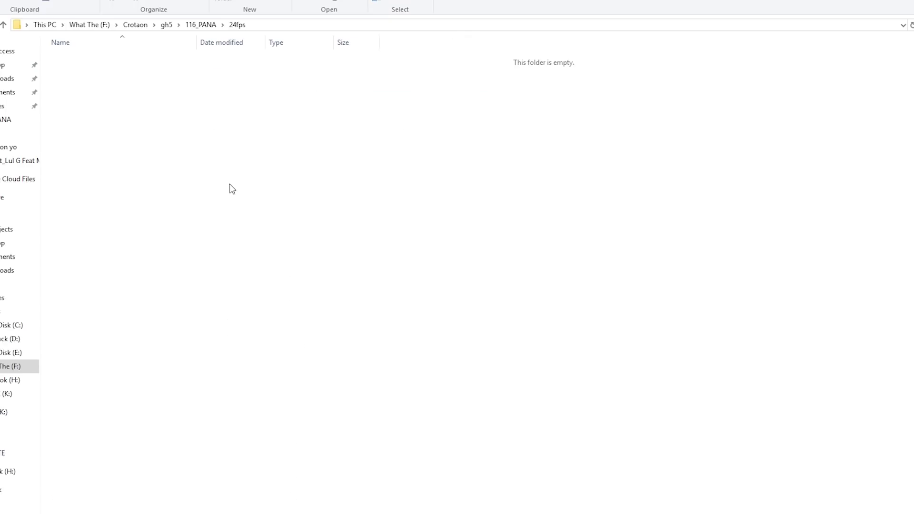
pyautogui.hotkey('ctrl', 'v')
pyautogui.click(200, 24)
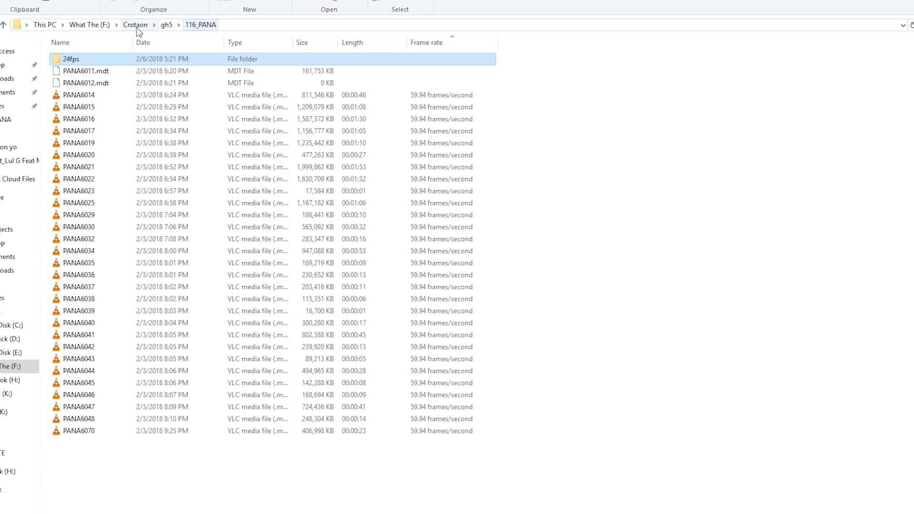
pyautogui.rightClick(595, 295)
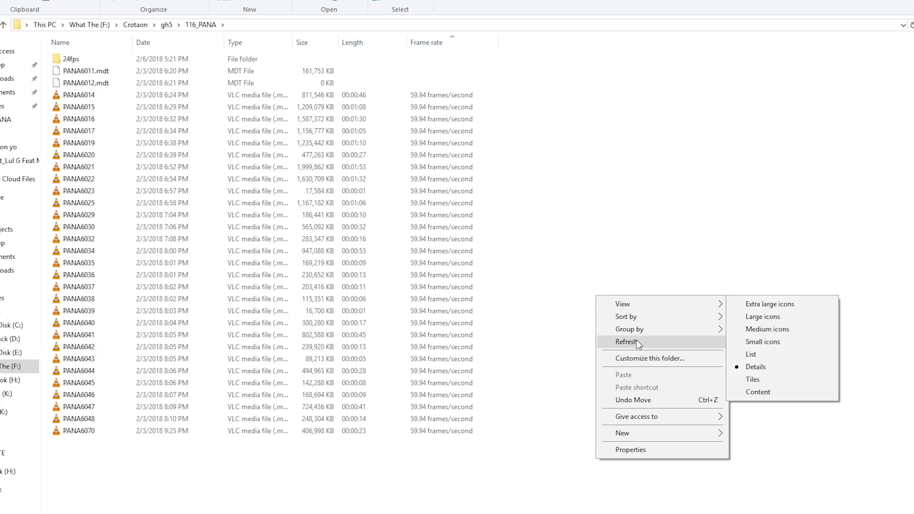
pyautogui.rightClick(569, 210)
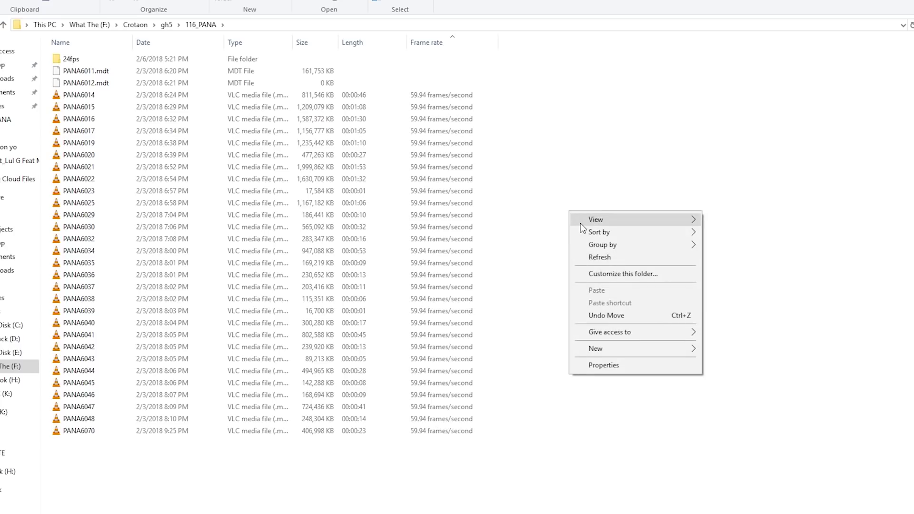
pyautogui.moveTo(580, 235)
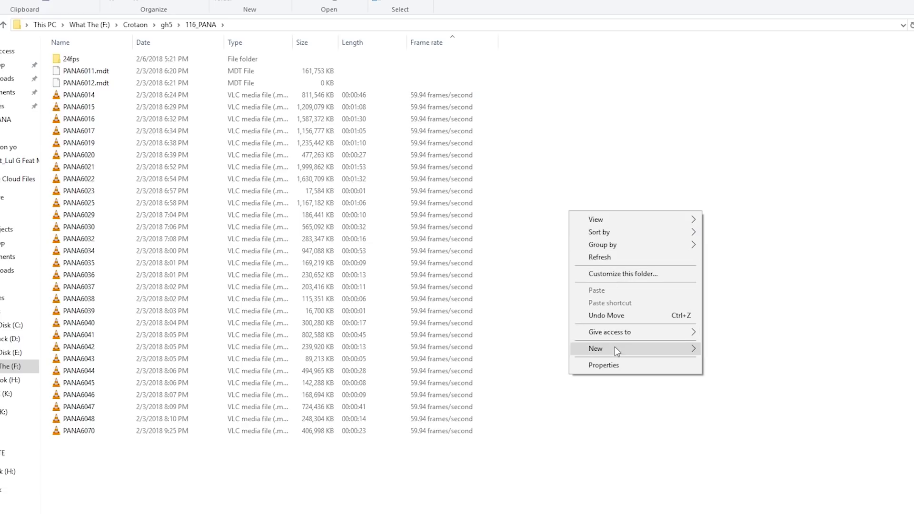
# Step: Create a new folder named 60fps in 116_PANA
pyautogui.moveTo(661, 343)
pyautogui.click(725, 350)
pyautogui.write('6')
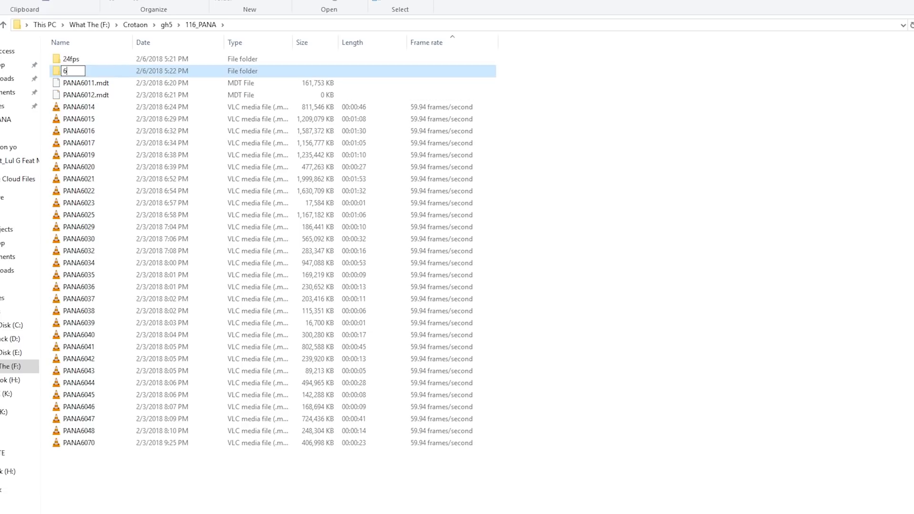
pyautogui.write('0fps')
pyautogui.press('Return')
# Step: Select the remaining 59.94 fps clips and drag them into the 60fps folder
pyautogui.click(761, 458)
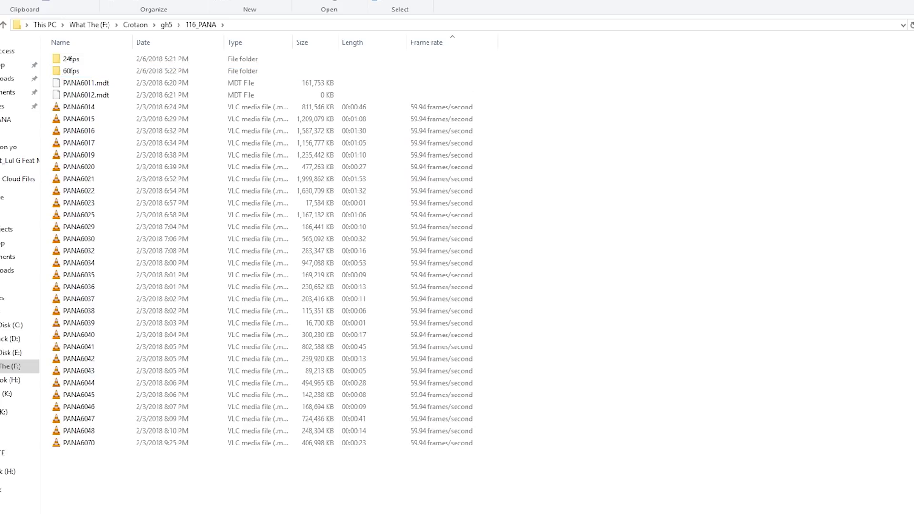
pyautogui.moveTo(384, 505); pyautogui.dragTo(390, 101)
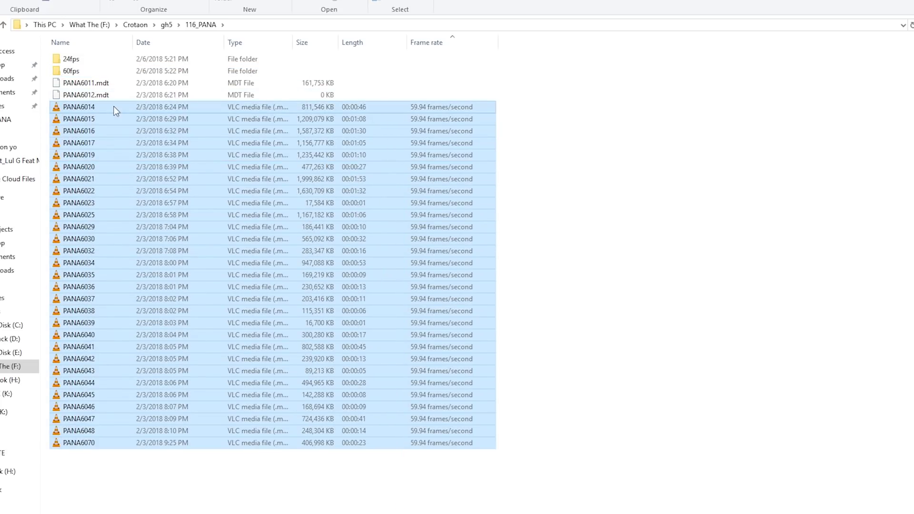
pyautogui.moveTo(117, 111); pyautogui.dragTo(74, 71)
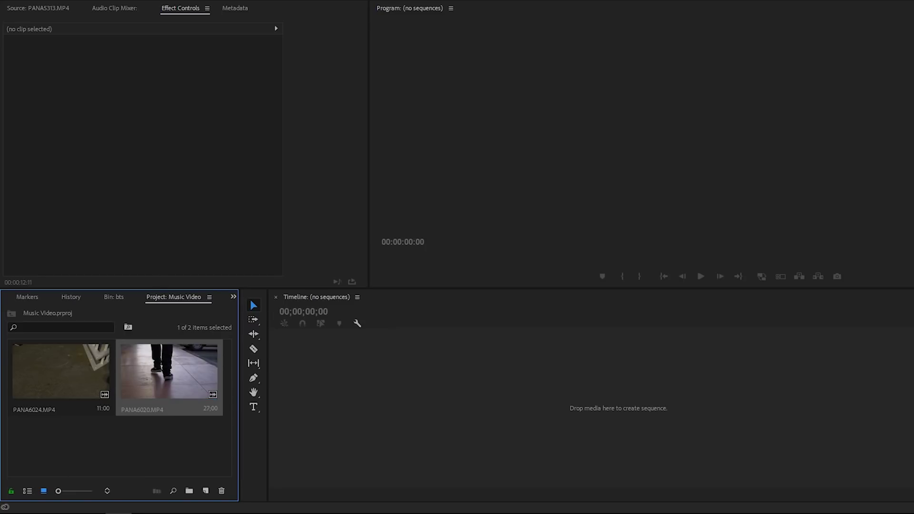
# Step: Create a matching 23.976 fps sequence from PANA6024.MP4 via the New Item button
pyautogui.click(27, 491)
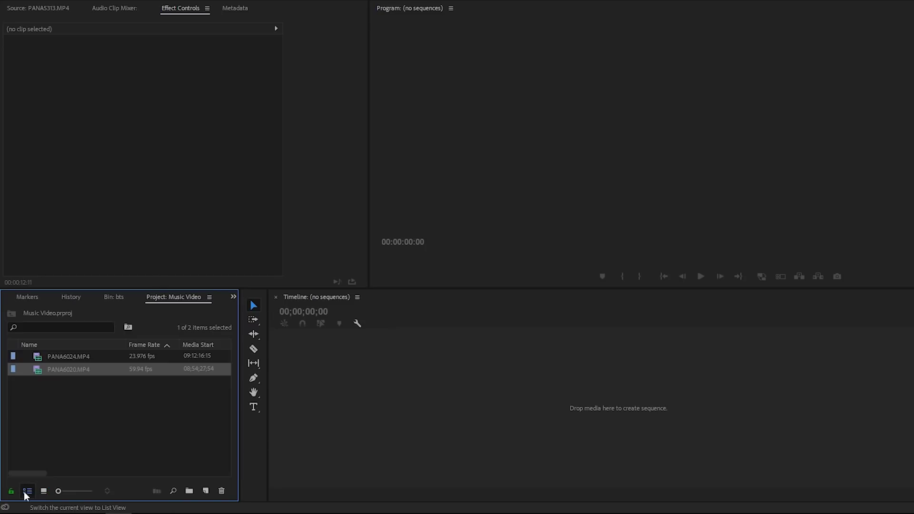
pyautogui.click(142, 356)
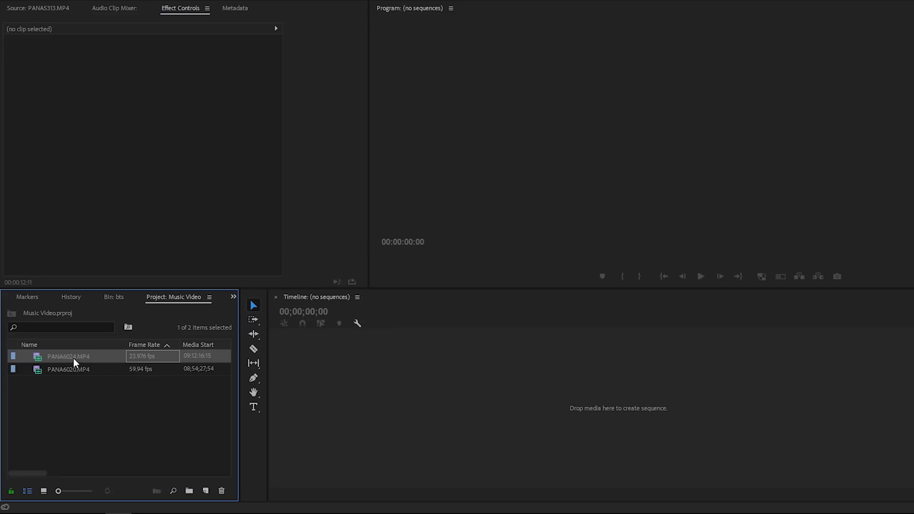
pyautogui.moveTo(73, 357); pyautogui.dragTo(205, 491)
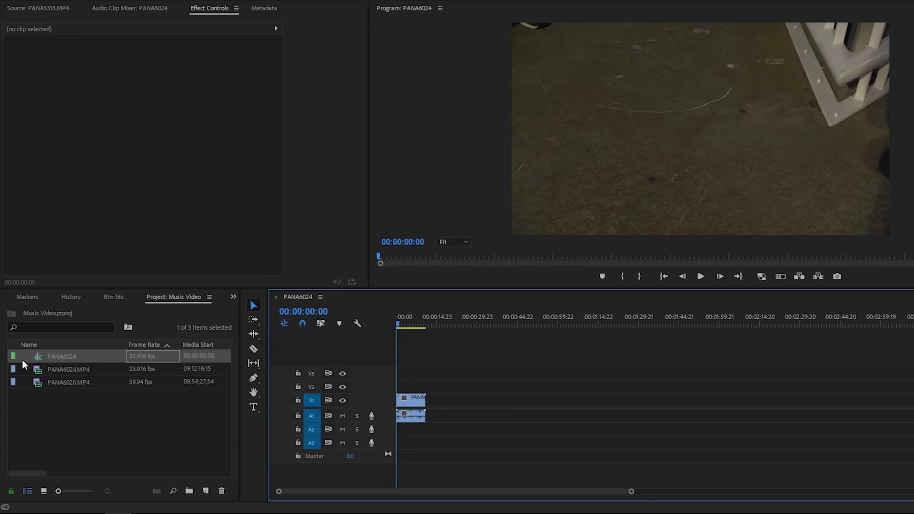
# Step: Rename the new sequence to 'Seq 1 24 fps'
pyautogui.click(50, 355)
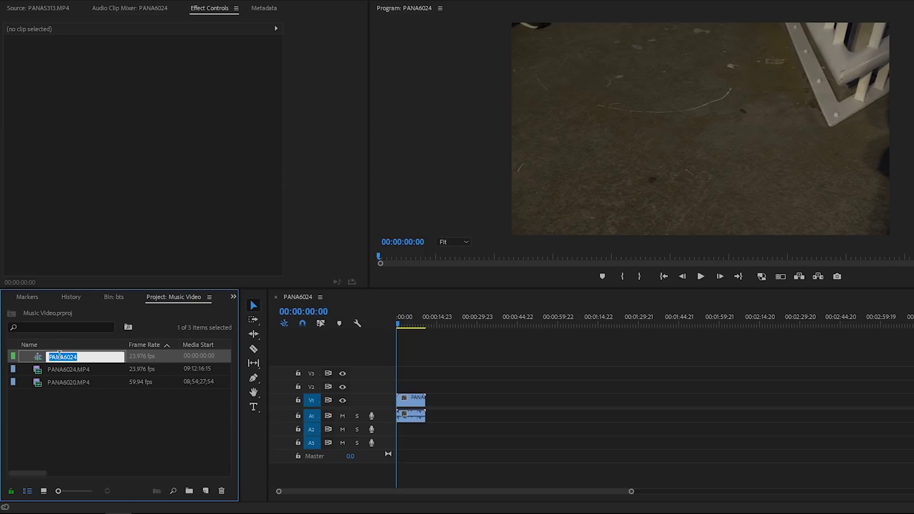
pyautogui.write('Seq 1 24 fps')
pyautogui.click(68, 437)
# Step: Check the sequence properties show 3840 x 2160 at 23.976 fps
pyautogui.rightClick(70, 355)
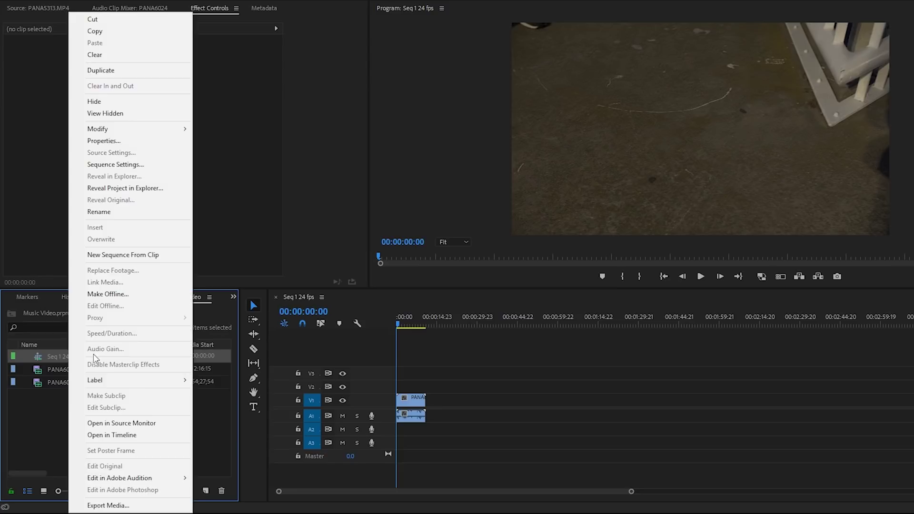
pyautogui.click(104, 141)
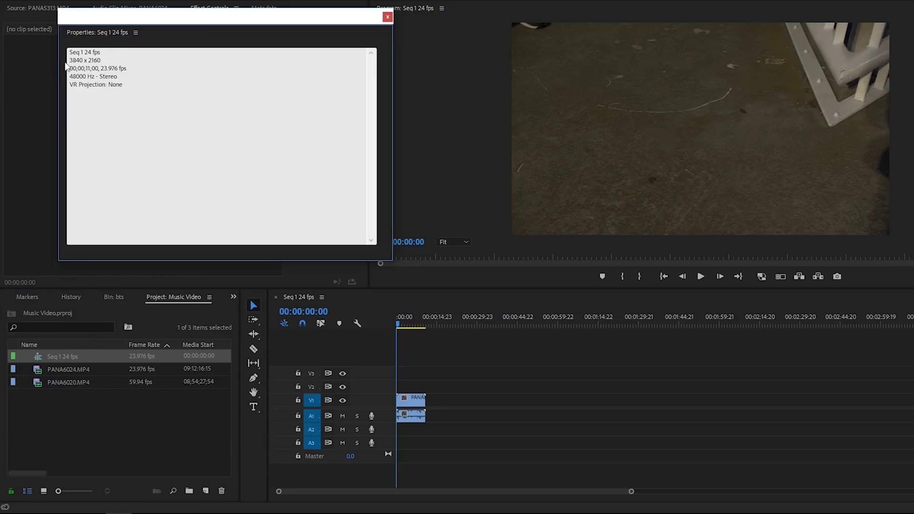
pyautogui.moveTo(73, 61); pyautogui.dragTo(109, 61)
pyautogui.click(112, 55)
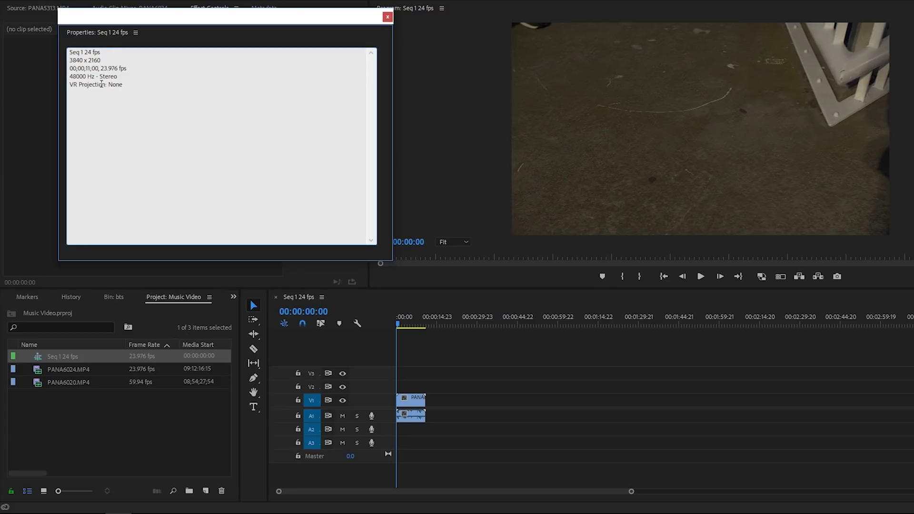
pyautogui.moveTo(123, 68); pyautogui.dragTo(41, 62)
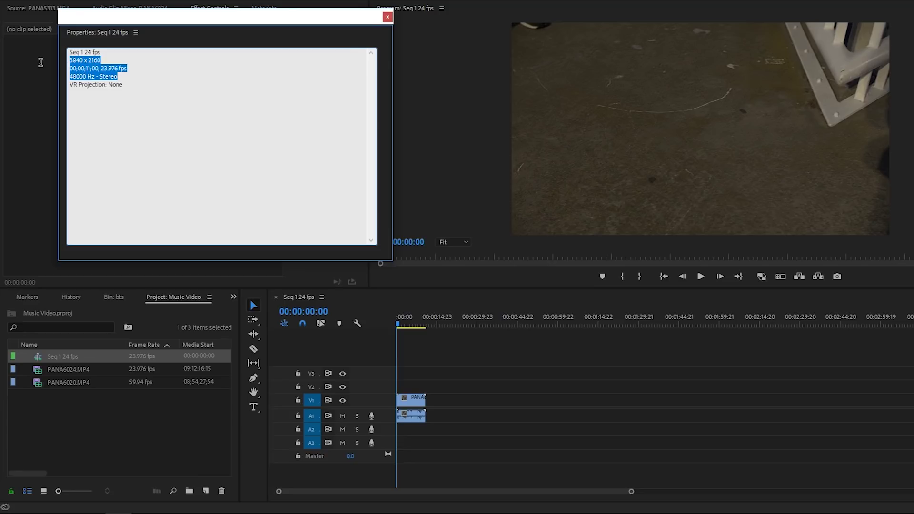
pyautogui.click(388, 17)
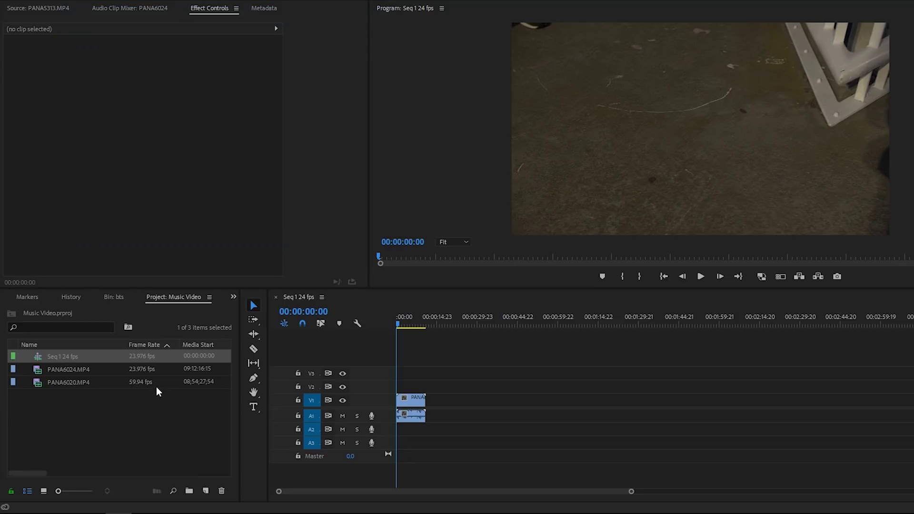
# Step: Create a PANA6020 sequence from the 59.94 fps clip and check its properties
pyautogui.moveTo(157, 390)
pyautogui.click(152, 385)
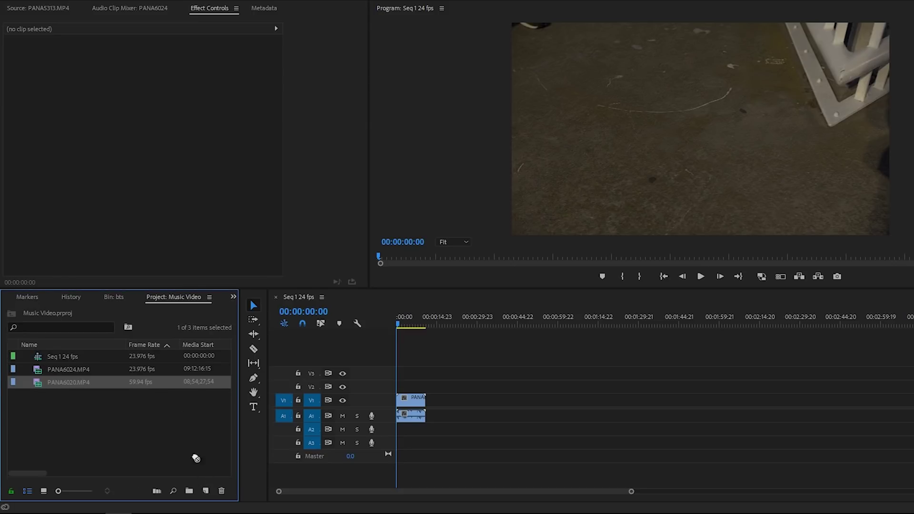
pyautogui.moveTo(205, 489); pyautogui.dragTo(205, 489)
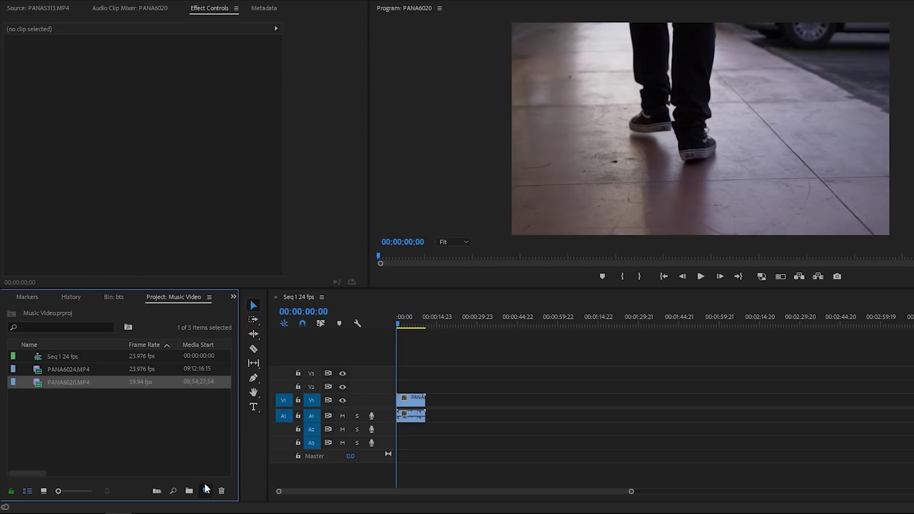
pyautogui.click(419, 324)
pyautogui.rightClick(53, 381)
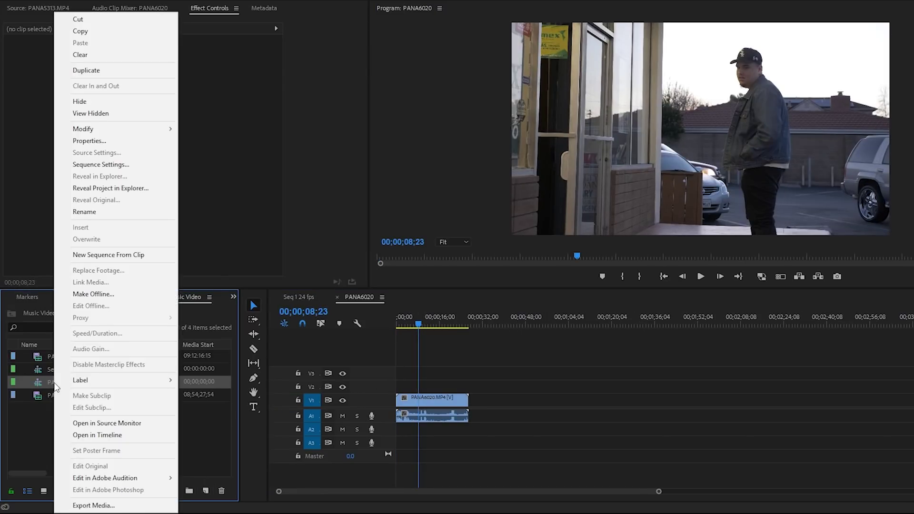
pyautogui.click(29, 140)
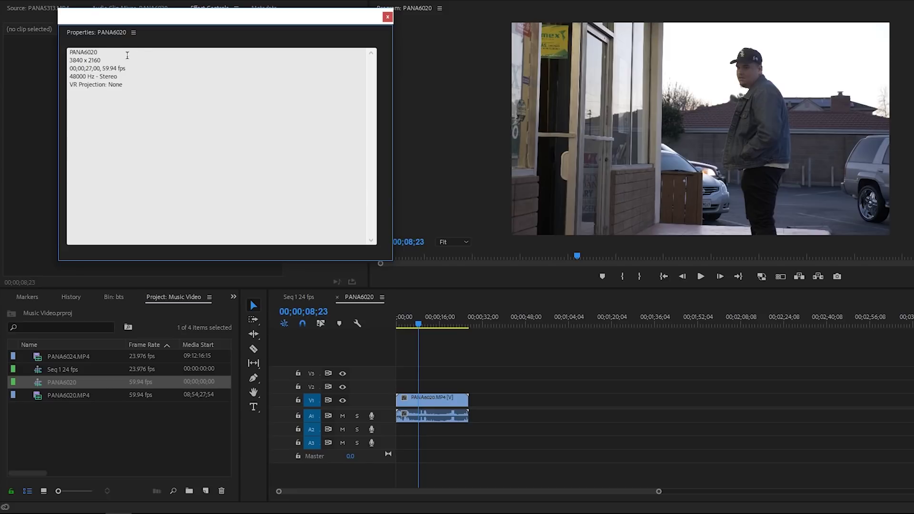
pyautogui.click(388, 17)
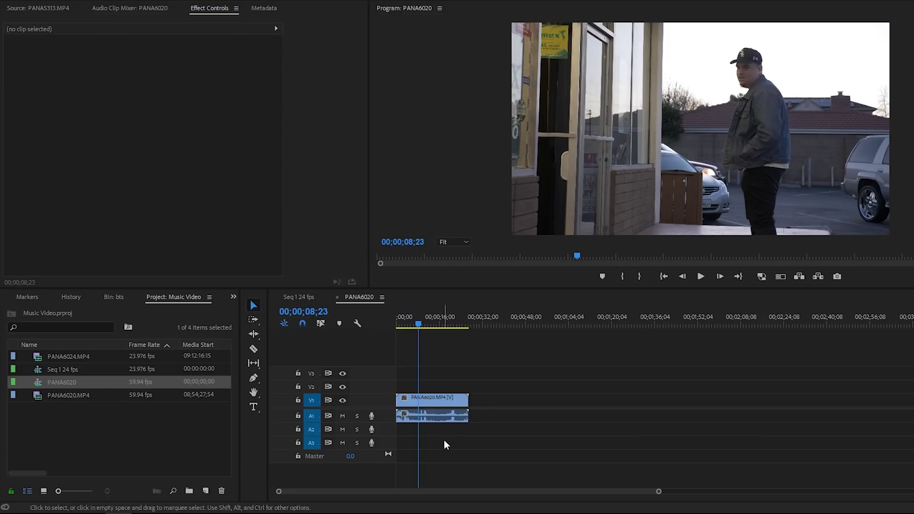
# Step: Rate-stretch the PANA6020.MP4 clip to 45.33% speed and play it back
pyautogui.press('r')
pyautogui.moveTo(468, 404); pyautogui.dragTo(517, 405)
pyautogui.press('space')
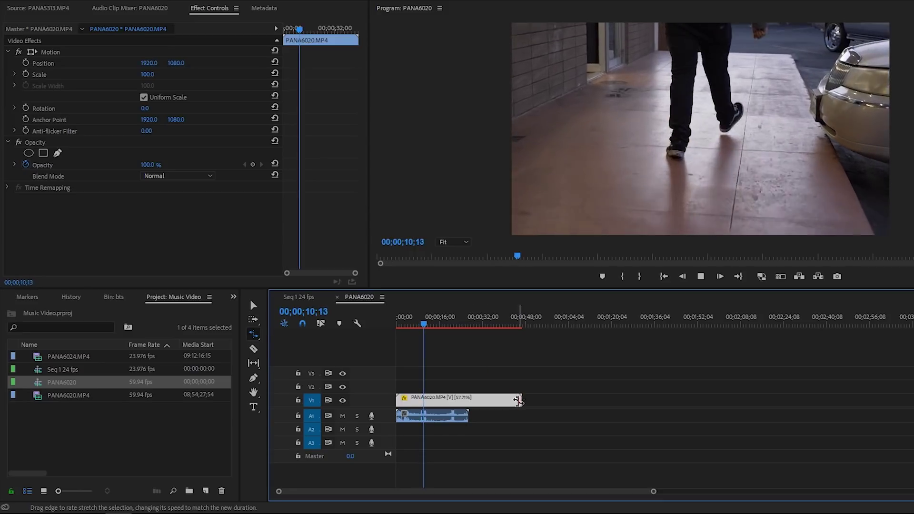
pyautogui.moveTo(520, 398); pyautogui.dragTo(555, 400)
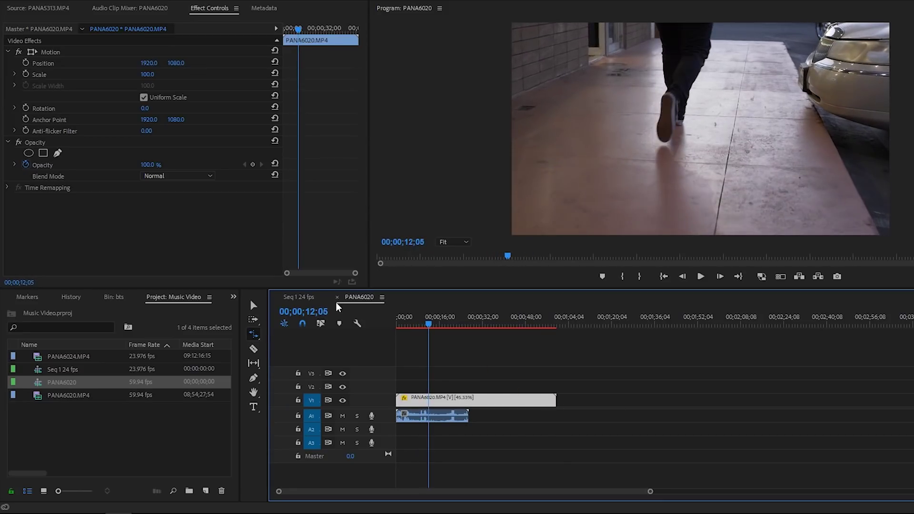
pyautogui.press('space')
# Step: Add PANA6020.MP4 after the first clip in Seq 1 24 fps, slowed to 51.96%
pyautogui.click(315, 297)
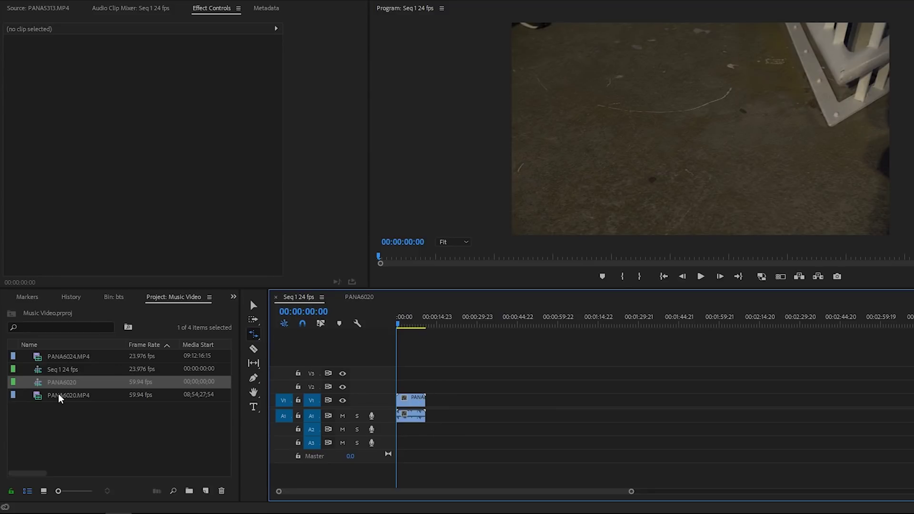
pyautogui.moveTo(60, 399); pyautogui.dragTo(445, 412)
pyautogui.click(463, 325)
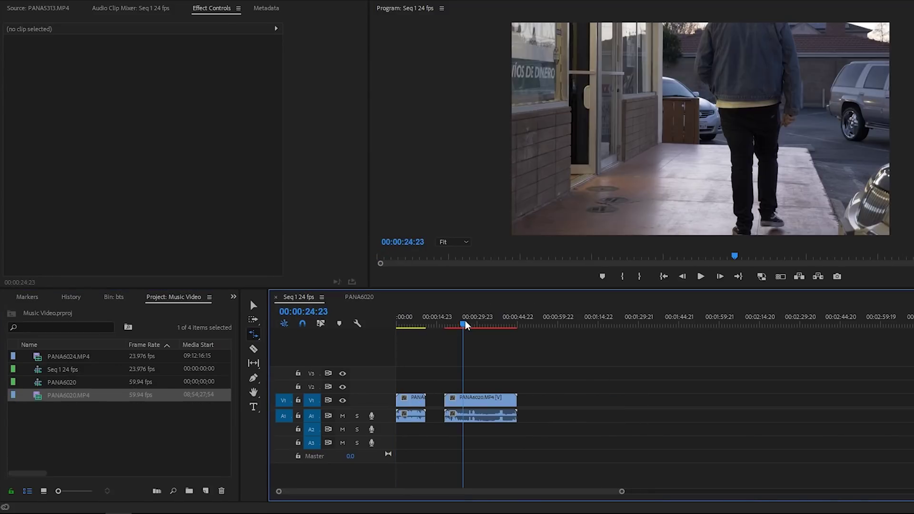
pyautogui.moveTo(516, 400); pyautogui.dragTo(584, 400)
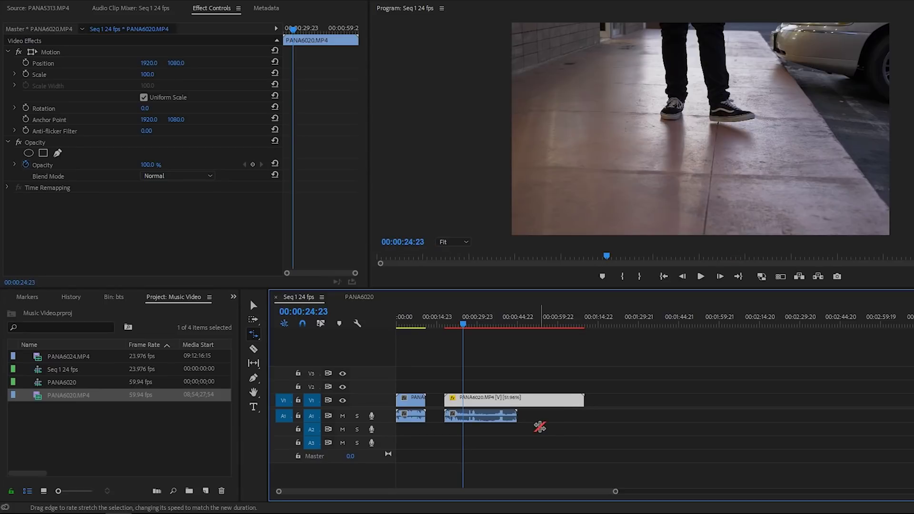
pyautogui.press('space')
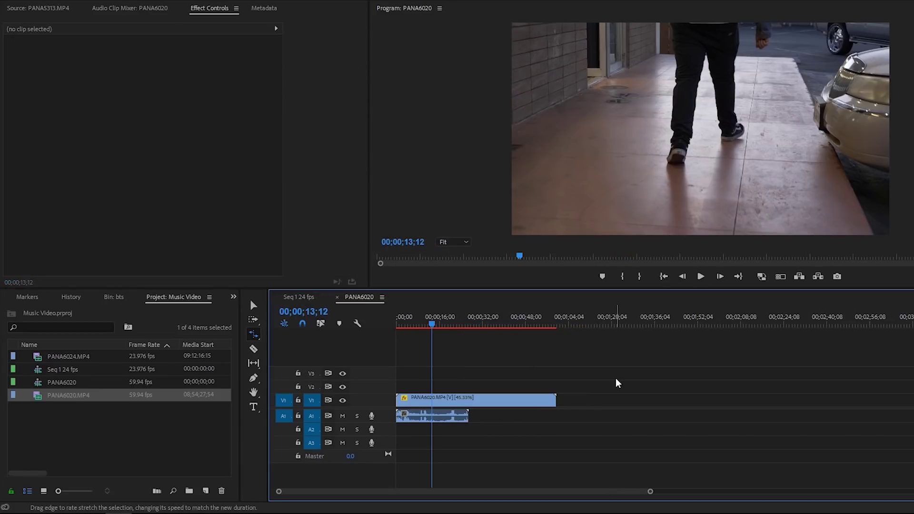
pyautogui.hotkey('ctrl', 'm')
# Step: Review the H.264 export settings for PANA6020, checking the Video frame rate
pyautogui.scroll(-5, 751, 234)
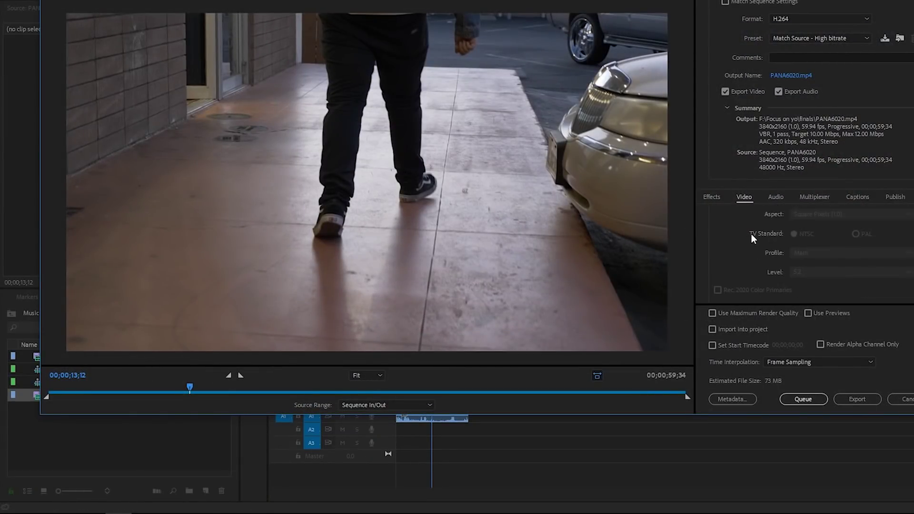
pyautogui.scroll(3, 751, 233)
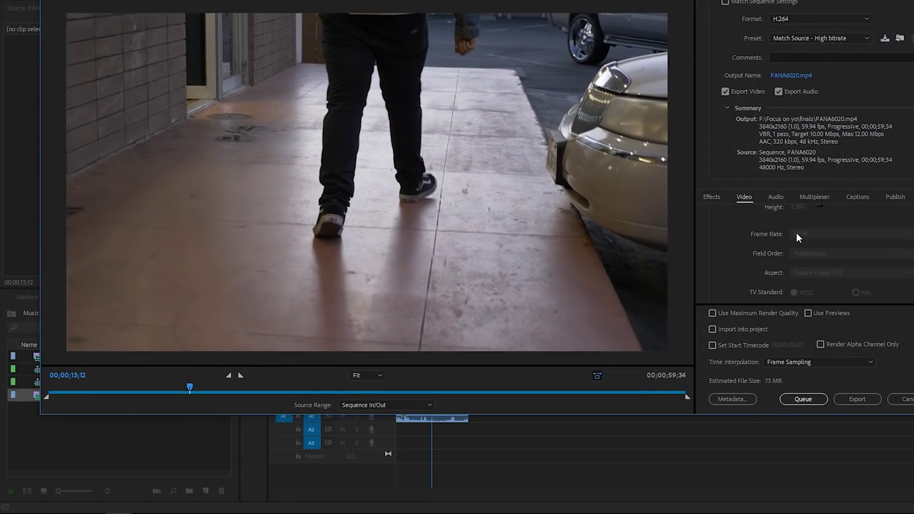